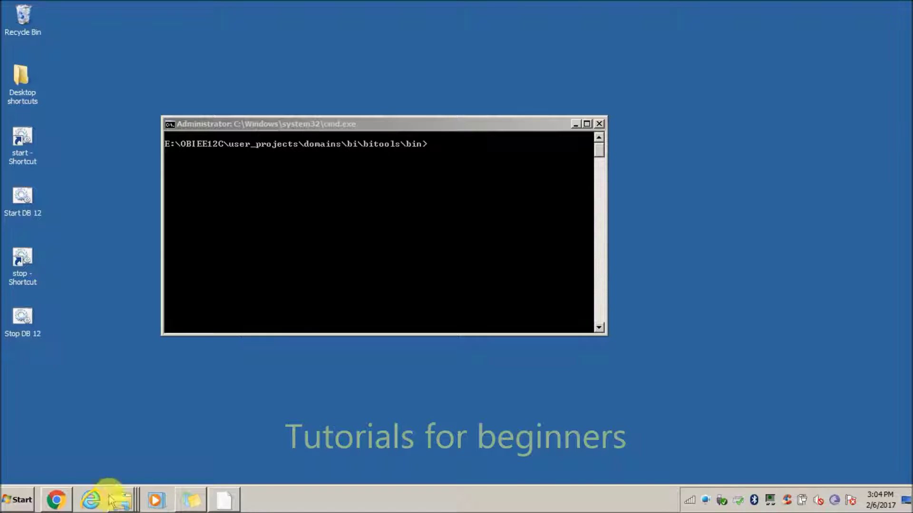
# - Browse from bi through bidata, service_instances, ssi, metadata and datamodel to customizations
pyautogui.click(124, 503)
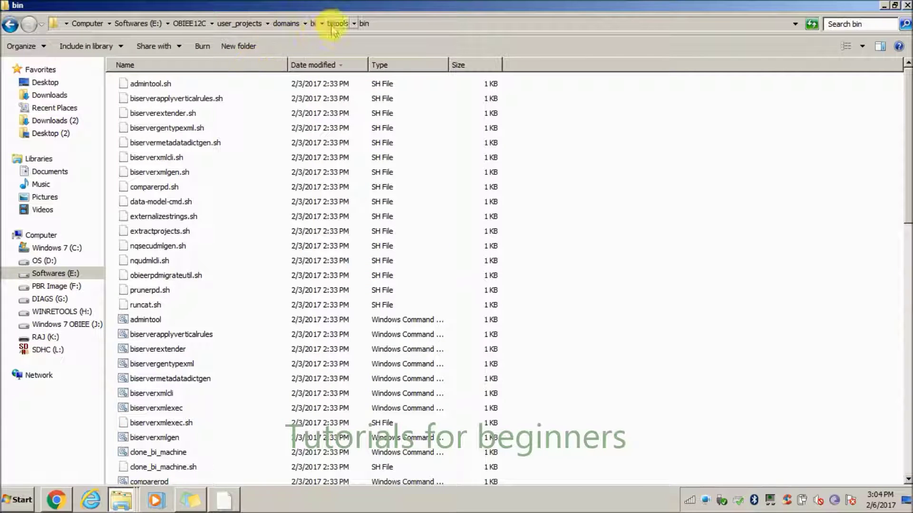
pyautogui.click(313, 23)
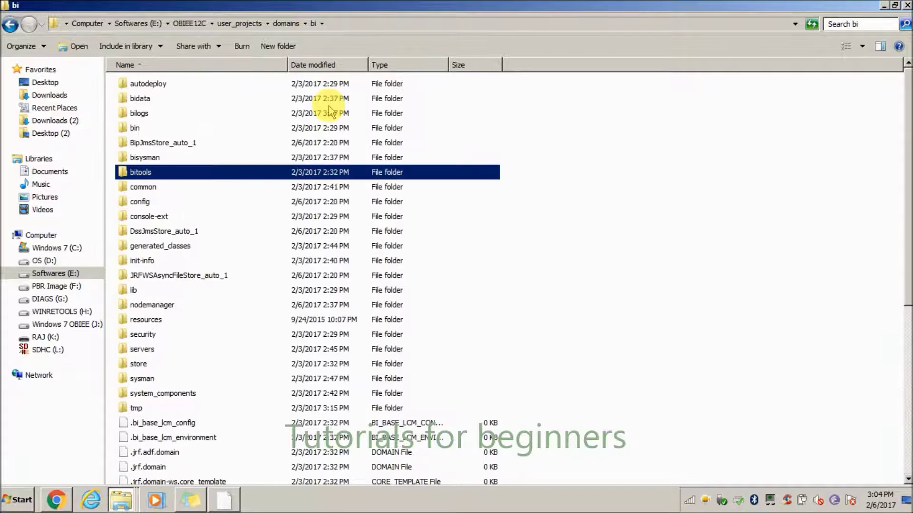
pyautogui.doubleClick(330, 106)
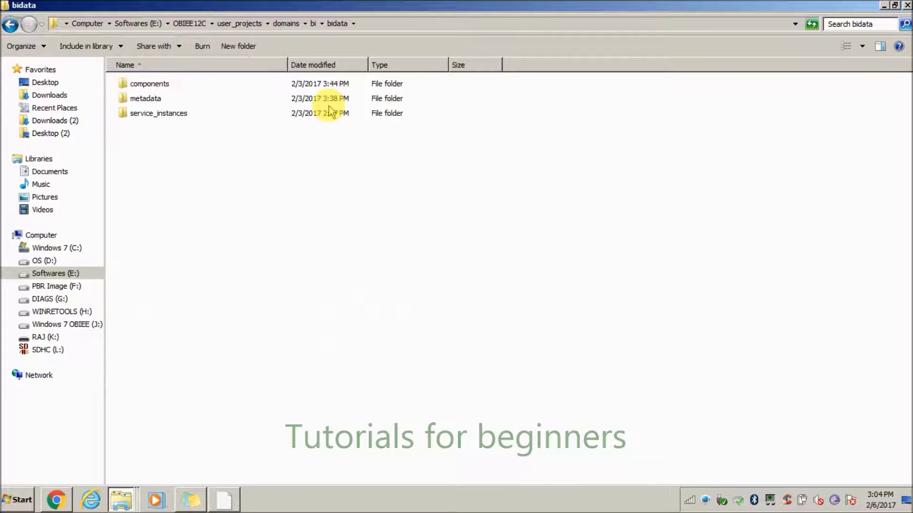
pyautogui.doubleClick(329, 108)
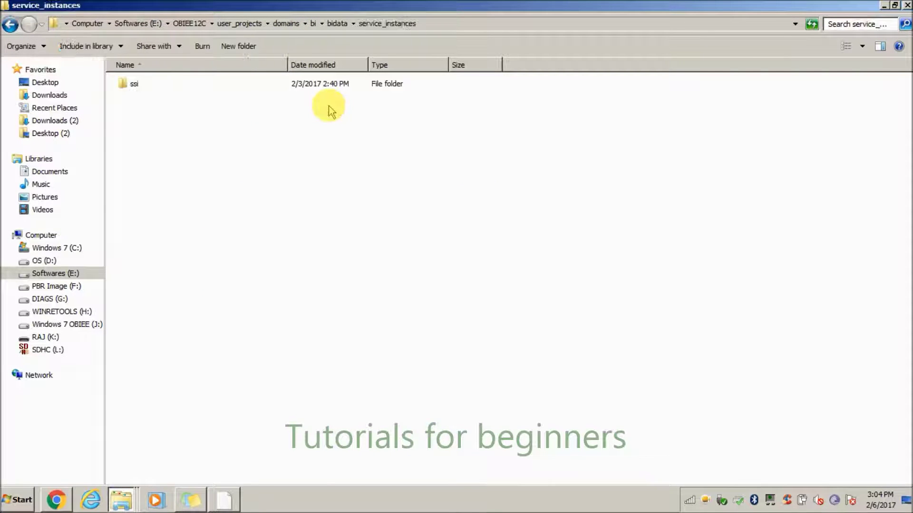
pyautogui.press('Return')
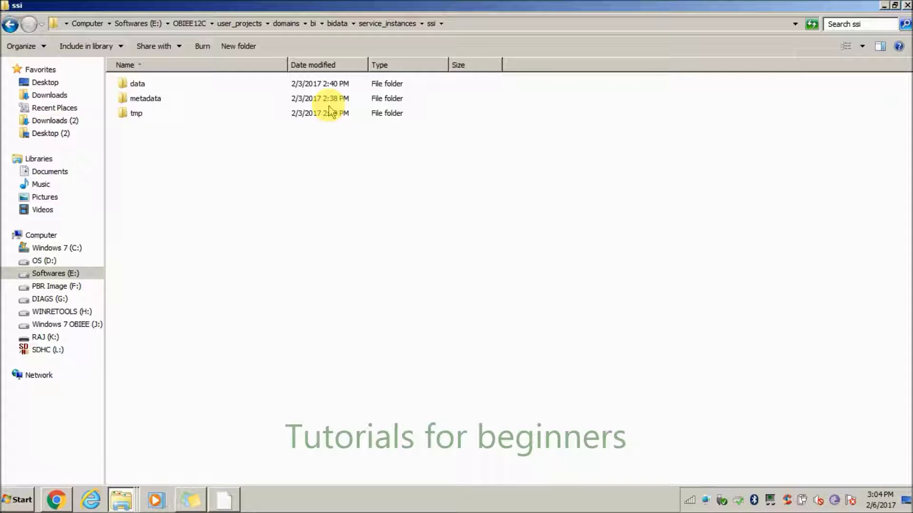
pyautogui.doubleClick(329, 106)
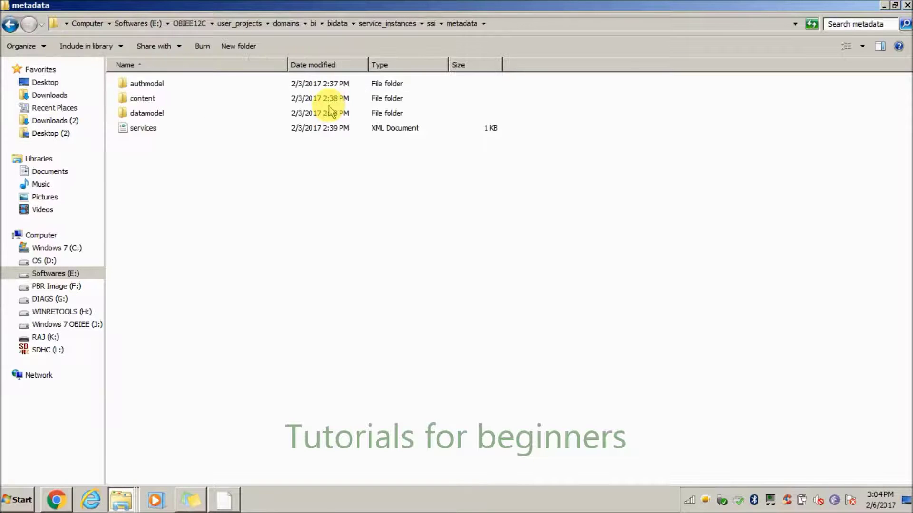
pyautogui.click(329, 106)
pyautogui.press('Down')
pyautogui.press('Return')
pyautogui.press('Down')
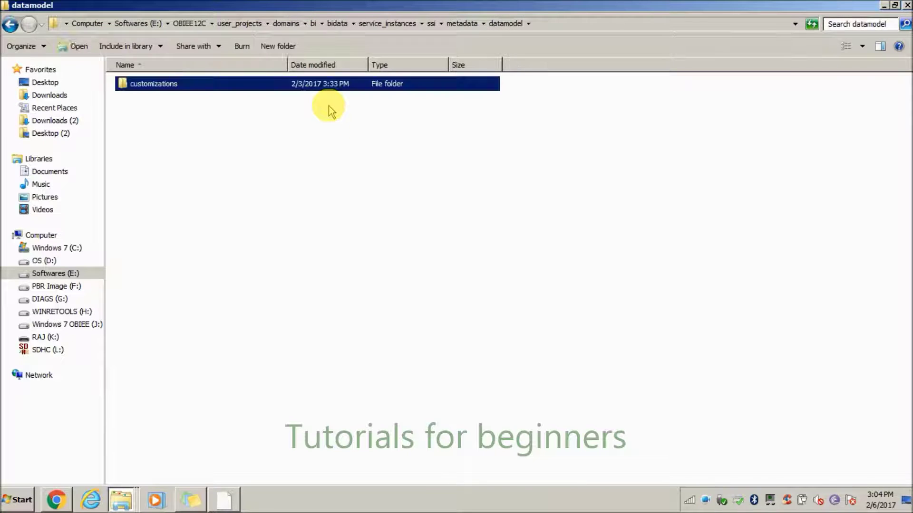
pyautogui.press('Return')
pyautogui.click(328, 106)
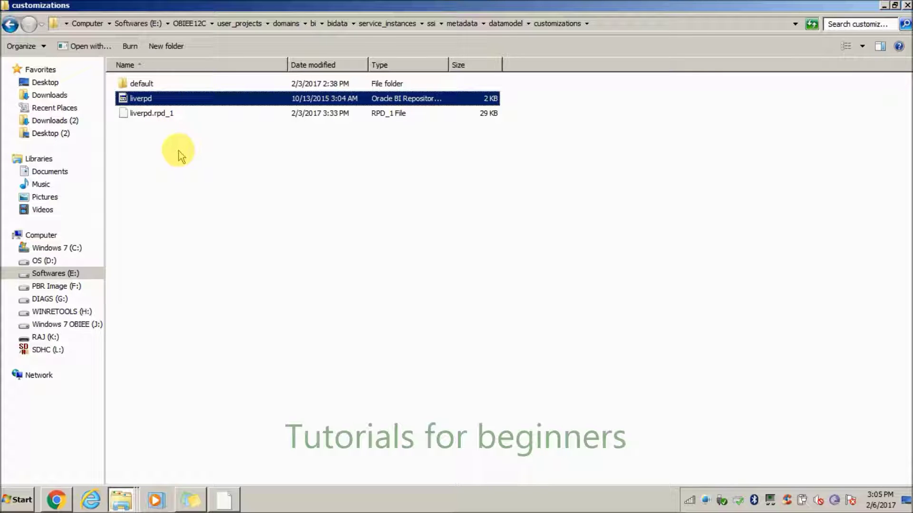
pyautogui.click(201, 161)
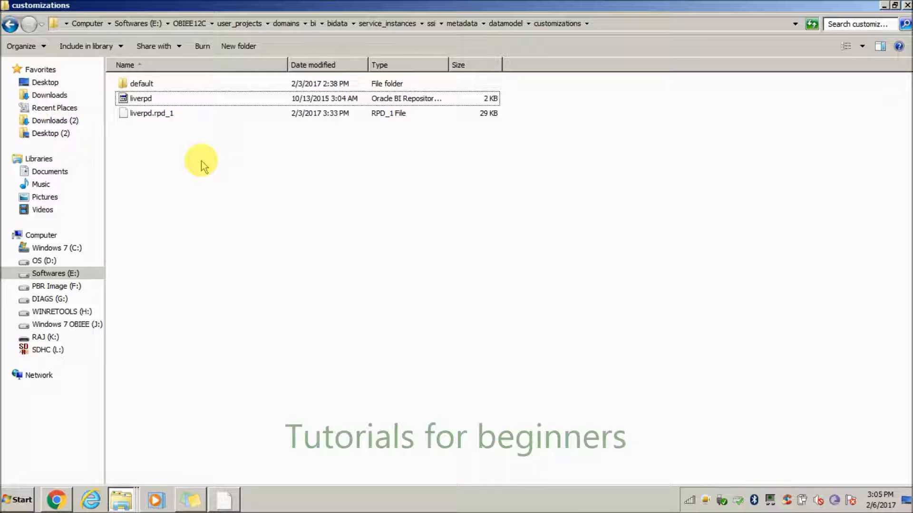
pyautogui.click(140, 98)
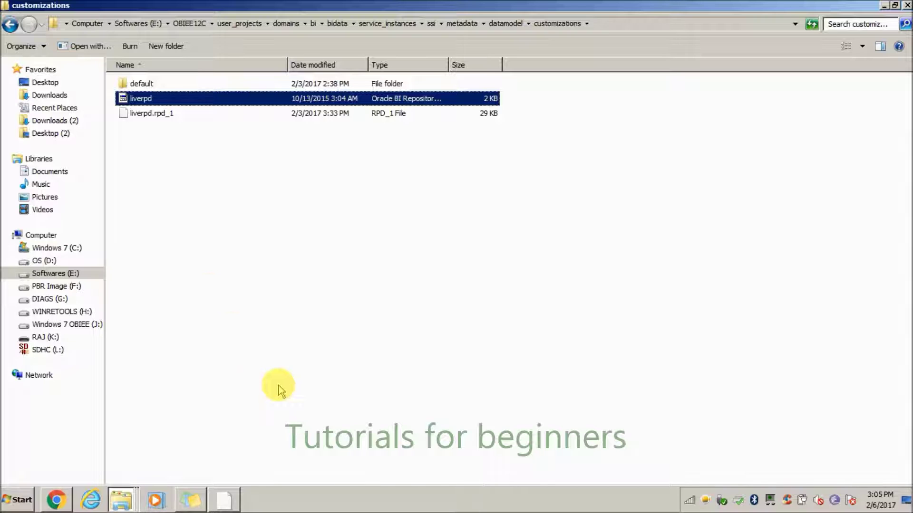
pyautogui.click(225, 504)
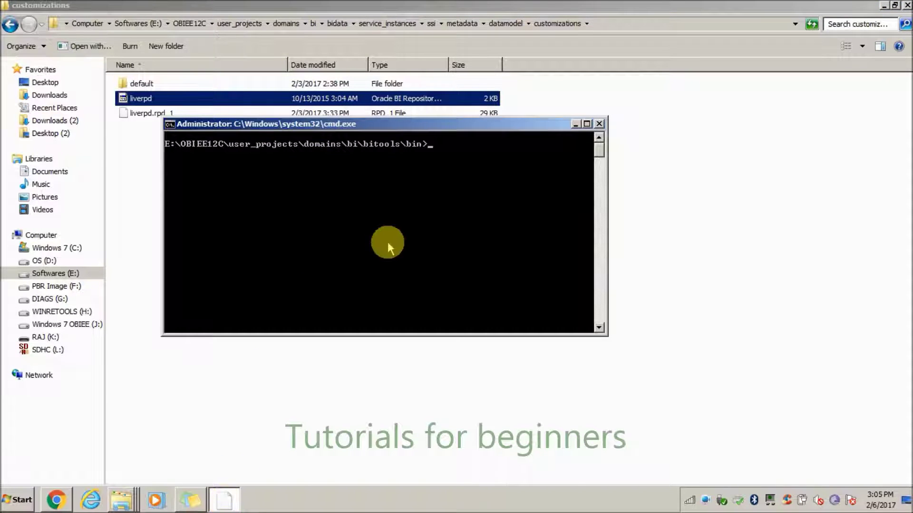
pyautogui.moveTo(413, 125); pyautogui.dragTo(399, 90)
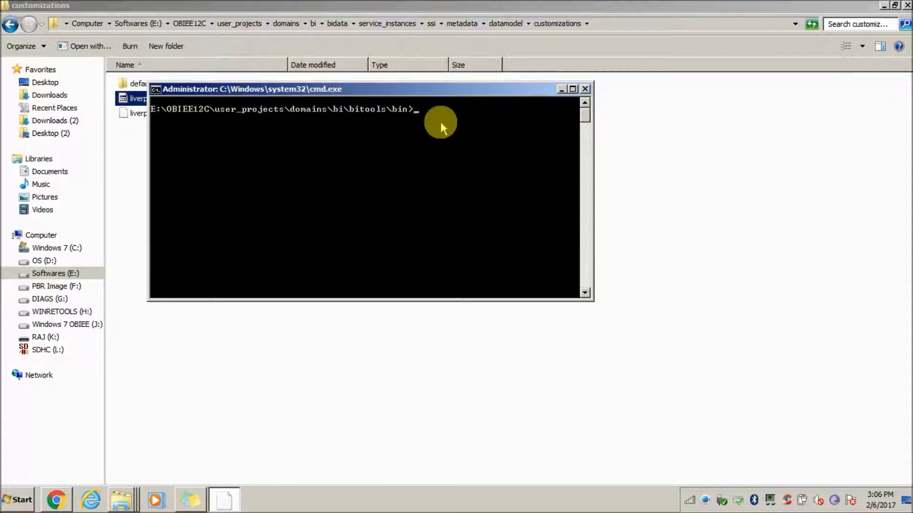
# - Navigate from OBIEE12C through user_projects, domains, bi and bitools into bin
pyautogui.click(285, 362)
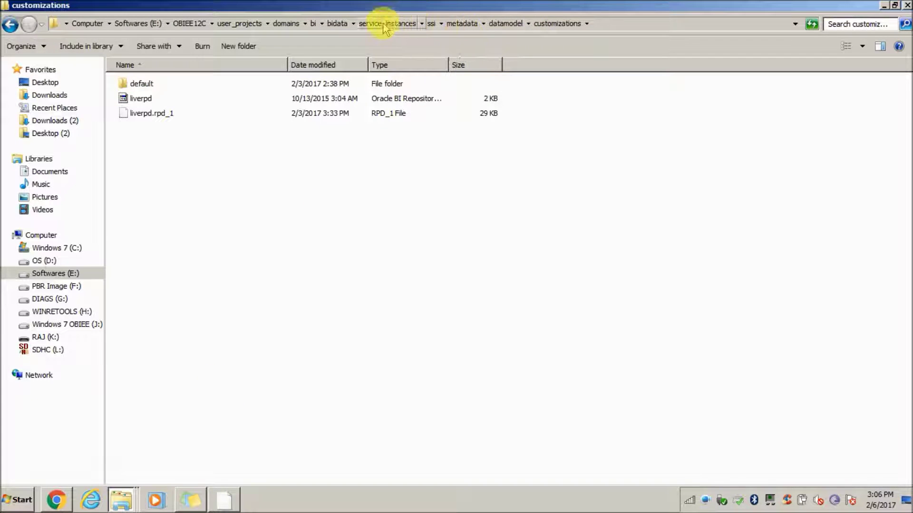
pyautogui.click(187, 23)
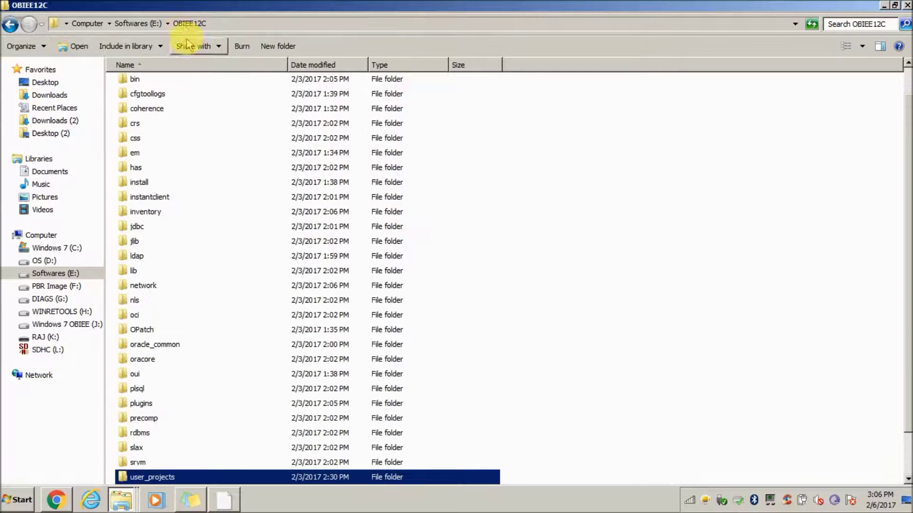
pyautogui.doubleClick(151, 479)
pyautogui.doubleClick(138, 99)
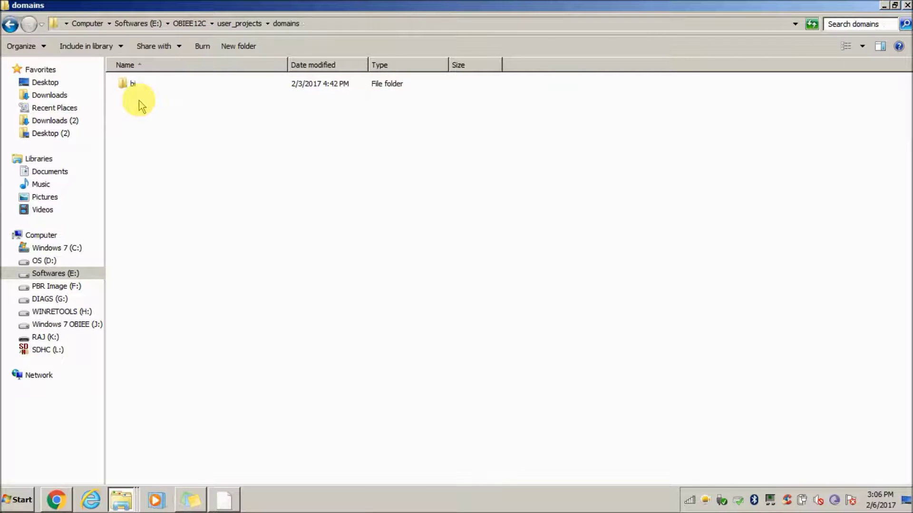
pyautogui.doubleClick(135, 86)
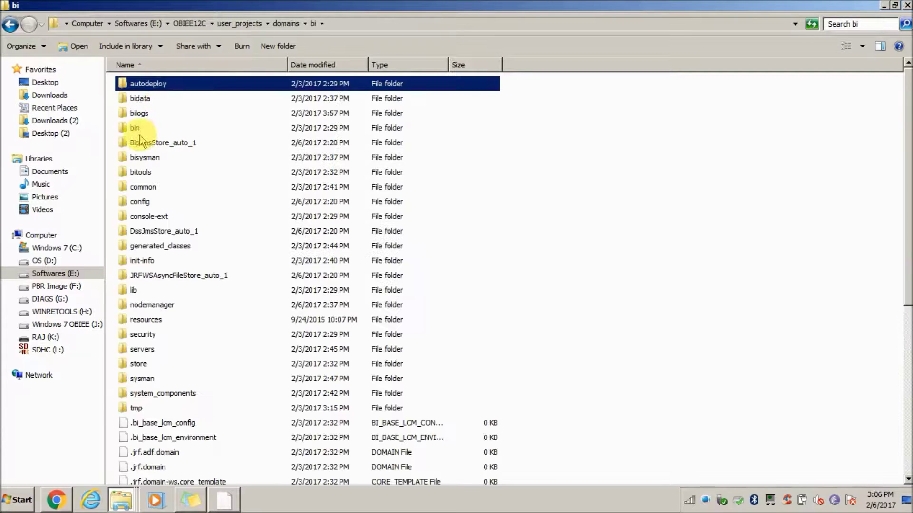
pyautogui.doubleClick(139, 173)
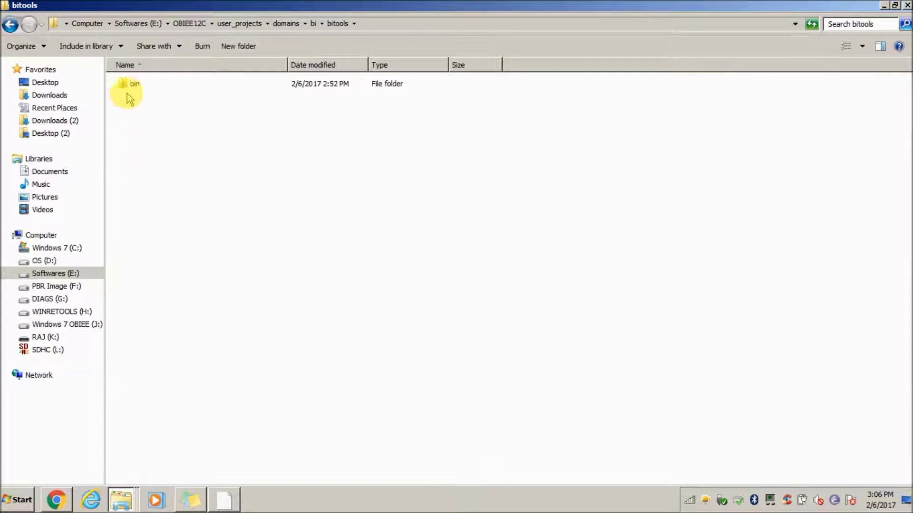
pyautogui.doubleClick(136, 87)
# - Point out the nqudmlcli.sh, data-model-cmd.sh and biserverxmlcli scripts, then return to the console
pyautogui.click(160, 261)
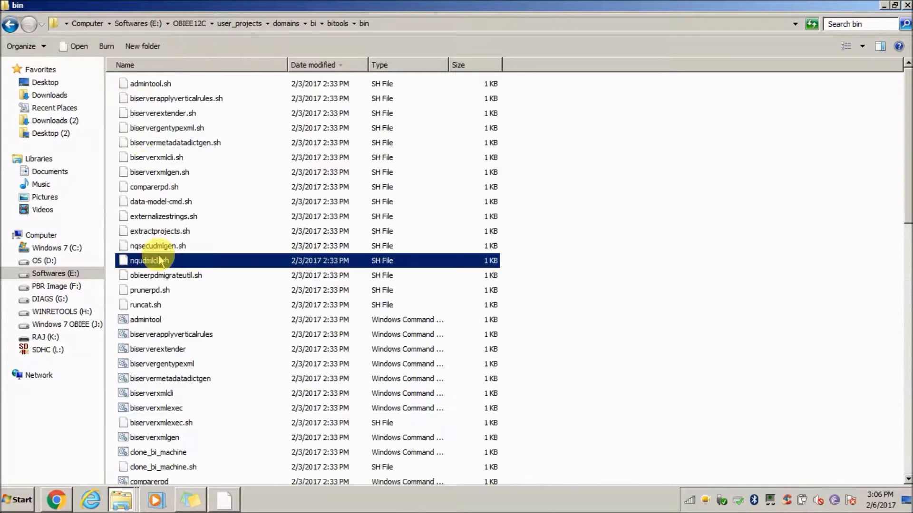
pyautogui.click(162, 207)
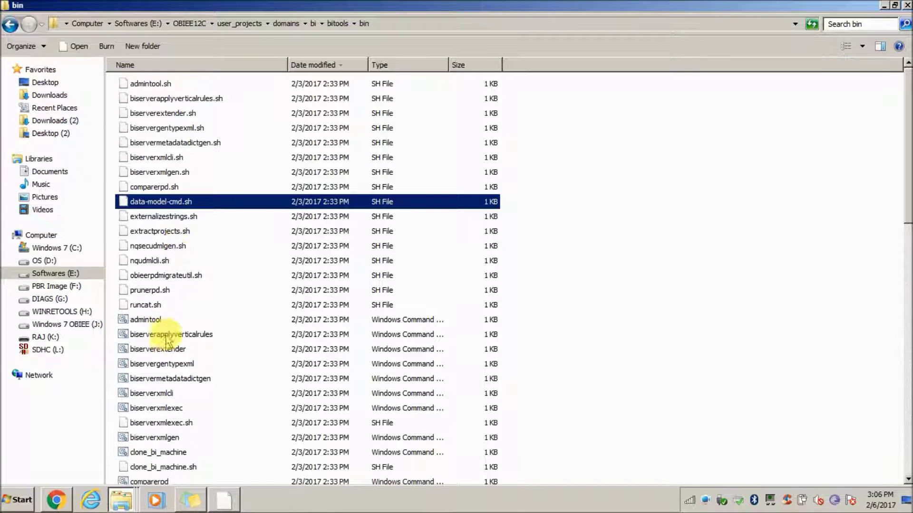
pyautogui.click(164, 394)
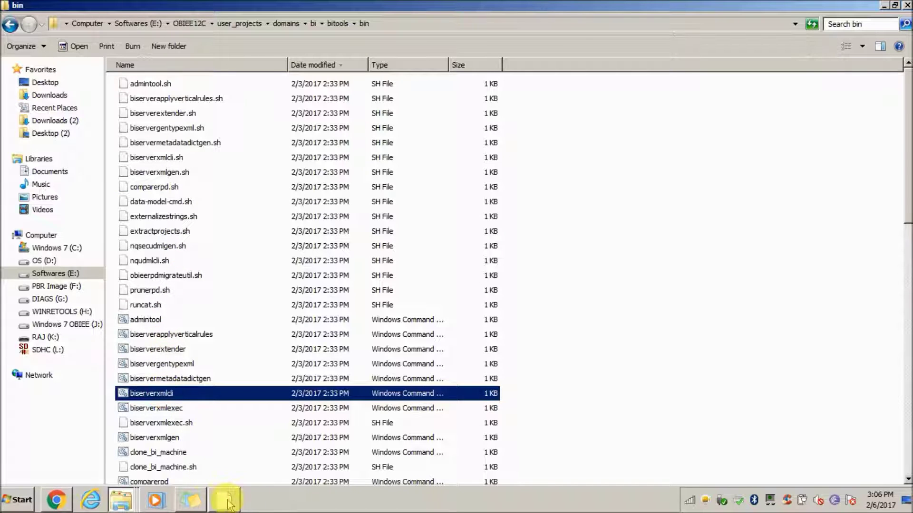
pyautogui.click(227, 501)
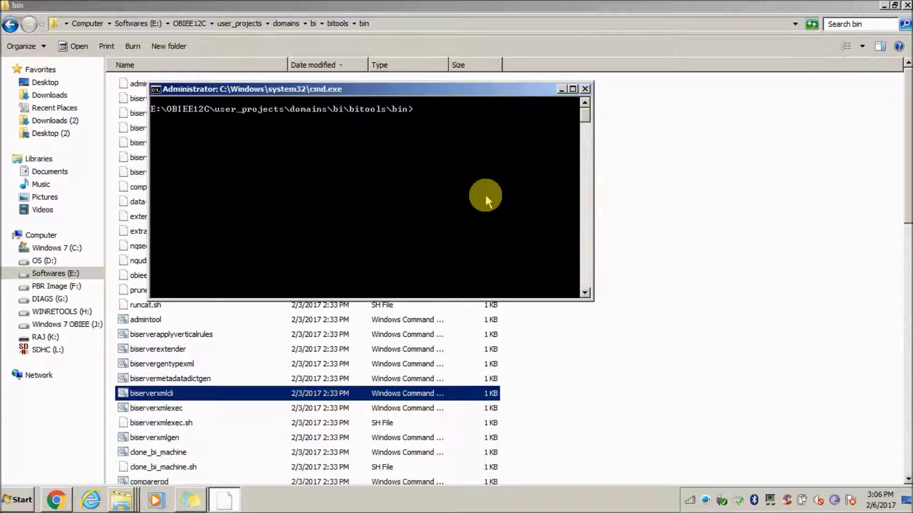
pyautogui.write('data')
# - Run data-model-cmd.cmd downloadrpd -O Sales.rpd -SI ssi with the admin user and password
pyautogui.press('Tab')
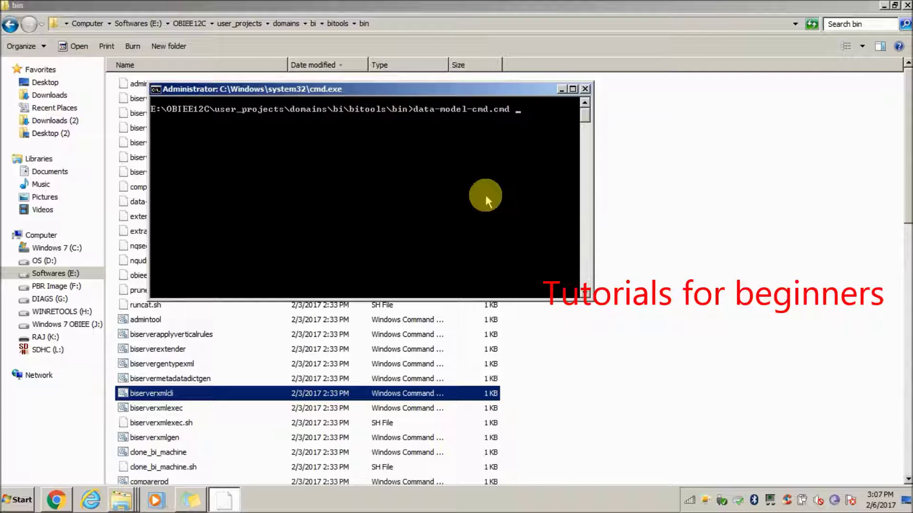
pyautogui.write('dow')
pyautogui.write('n')
pyautogui.write('loadrpd')
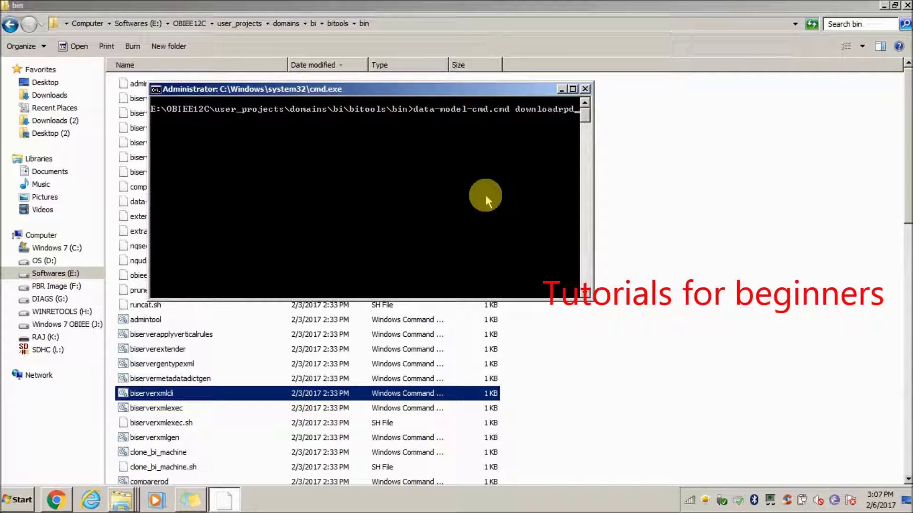
pyautogui.press('Return')
pyautogui.write('-O')
pyautogui.write('Sales')
pyautogui.write('.r')
pyautogui.write('pd')
pyautogui.click(57, 499)
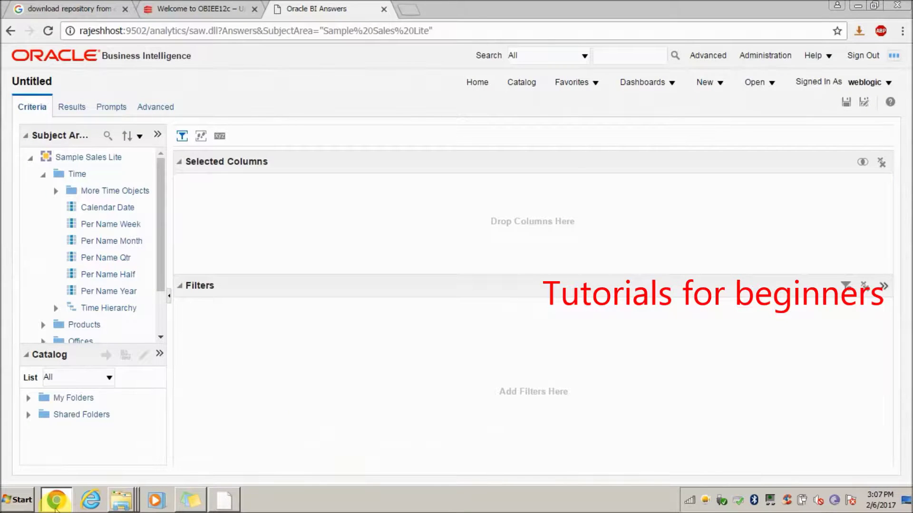
pyautogui.click(56, 502)
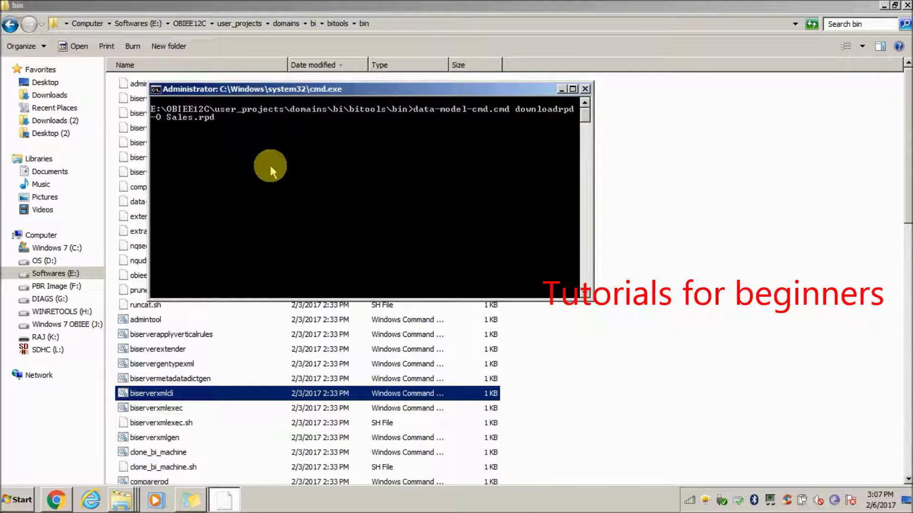
pyautogui.write('-SI')
pyautogui.write(' s')
pyautogui.write('si')
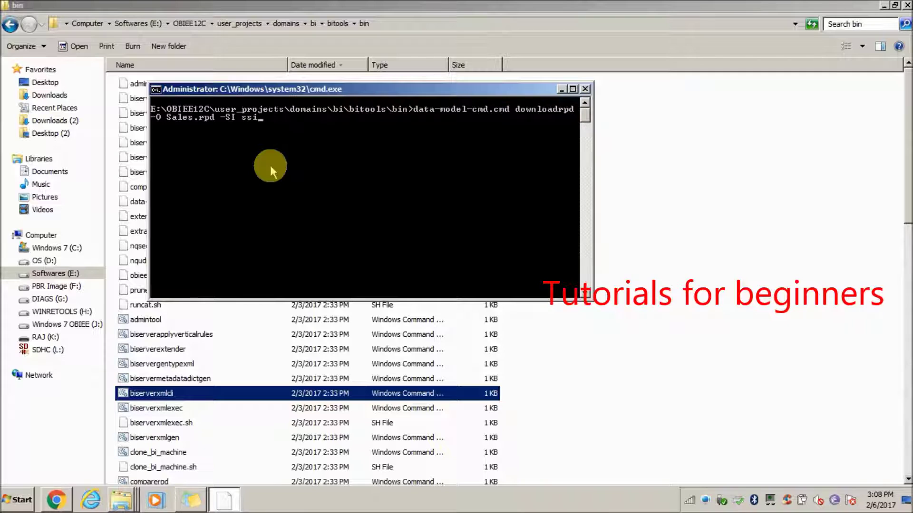
pyautogui.write('-u ')
pyautogui.write('webl')
pyautogui.write('ogic -p')
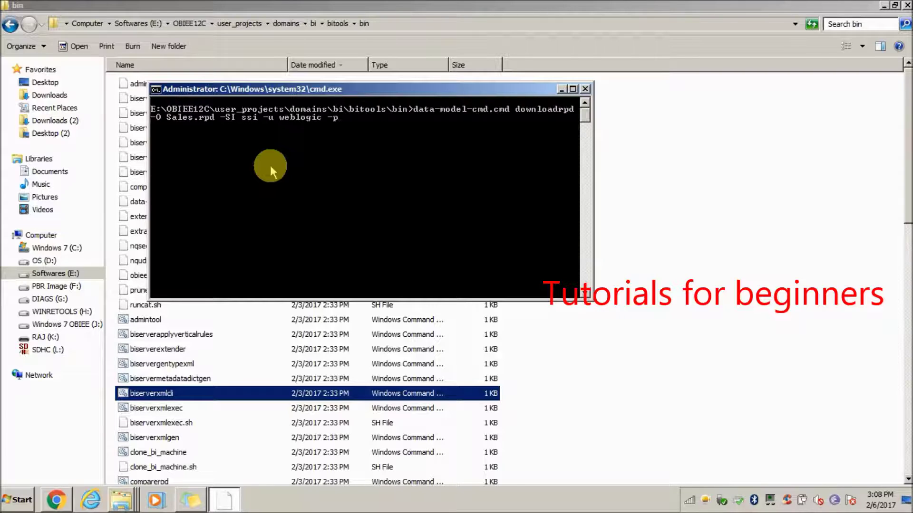
pyautogui.press('Return')
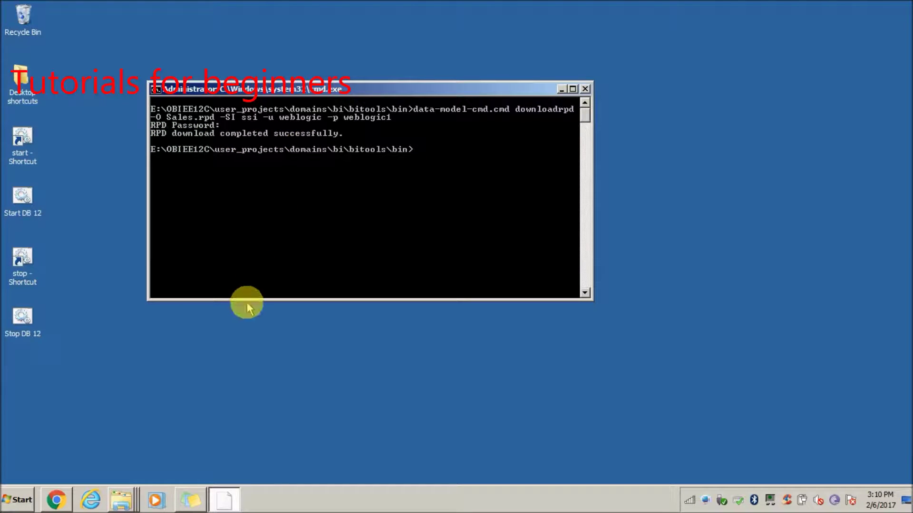
# - Show the bin folder, now listing the 29 KB Sales repository file
pyautogui.click(121, 505)
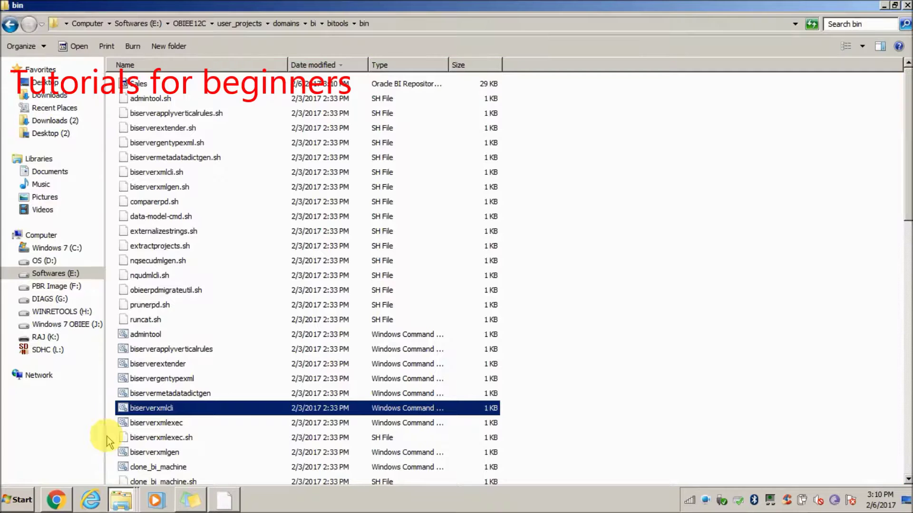
# - Create a desktop folder named rpd and paste the Sales repository file into it
pyautogui.click(147, 86)
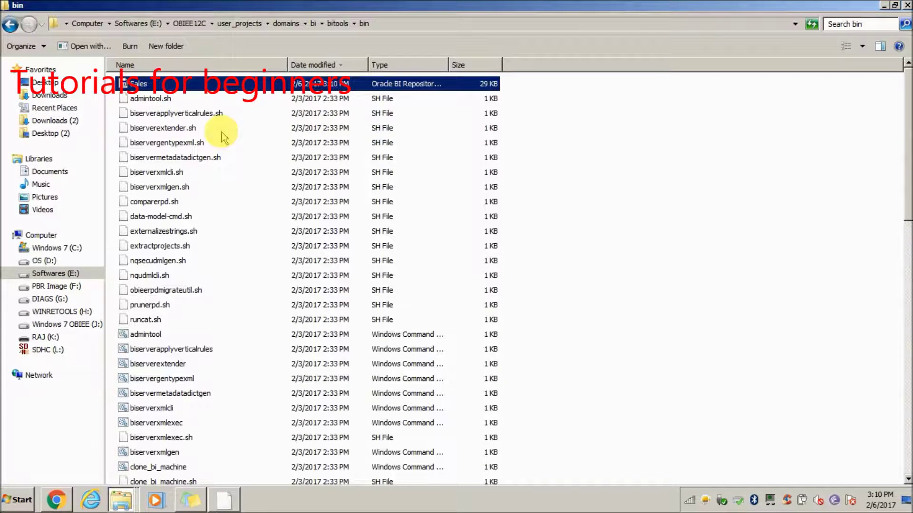
pyautogui.press('super+d')
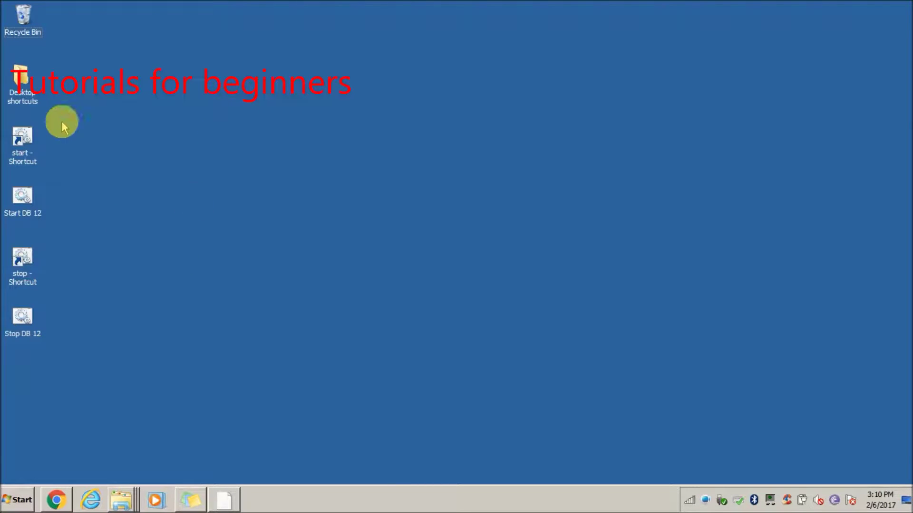
pyautogui.rightClick(143, 227)
pyautogui.moveTo(203, 339)
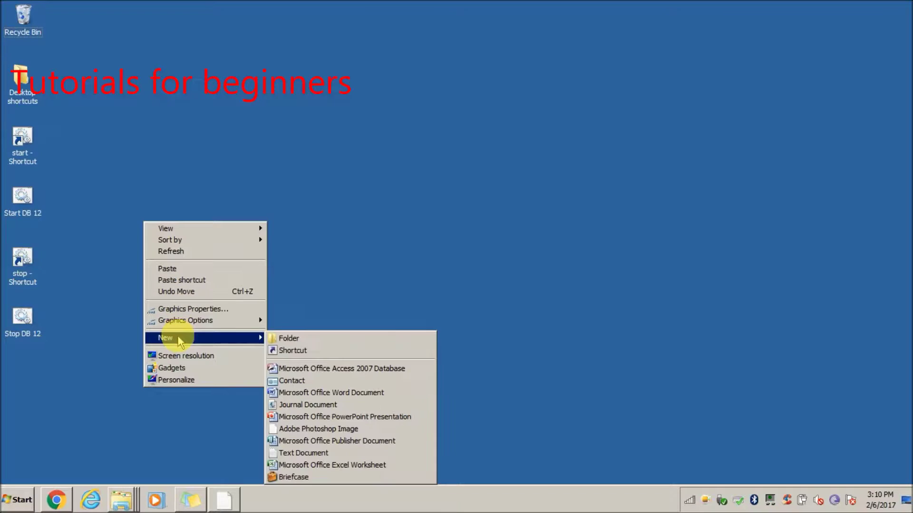
pyautogui.click(289, 339)
pyautogui.write('rpd')
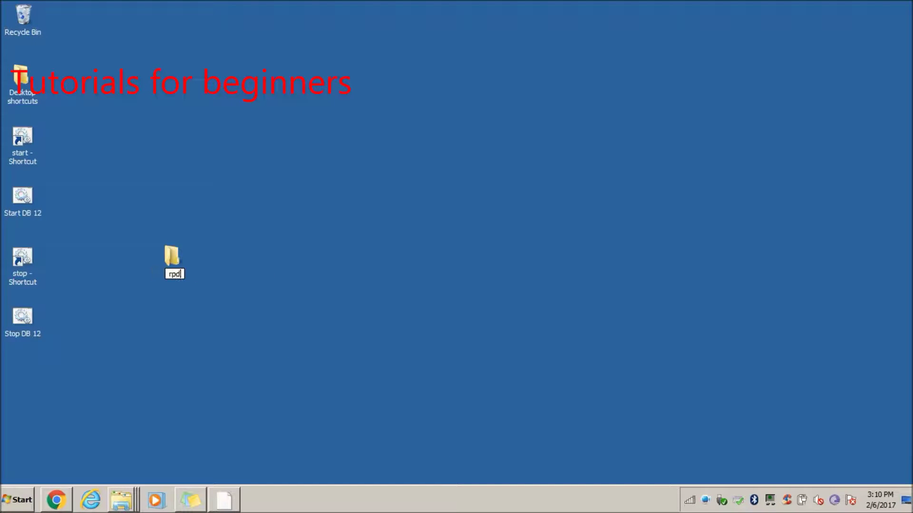
pyautogui.press('Return')
pyautogui.press('Return')
pyautogui.hotkey('ctrl', 'v')
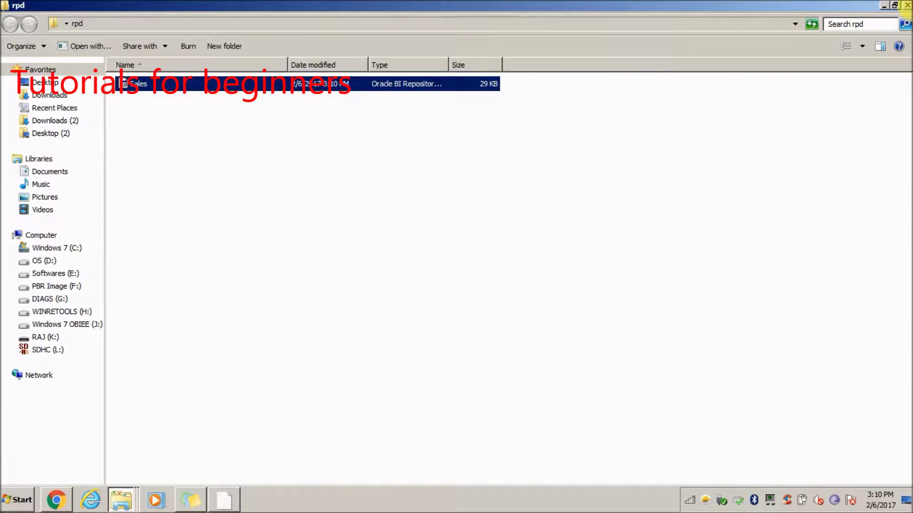
pyautogui.click(907, 5)
# - Move the 12c shortcut from Desktop shortcuts onto the desktop and launch it
pyautogui.click(23, 89)
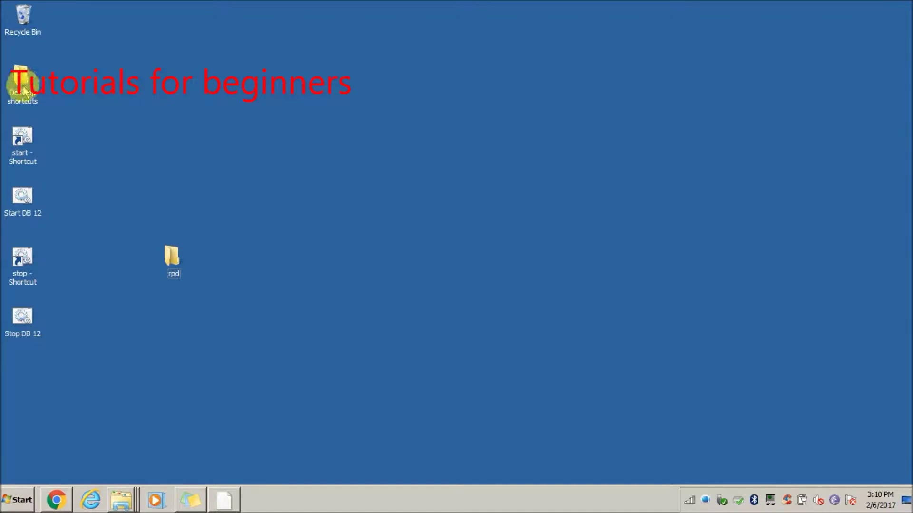
pyautogui.doubleClick(22, 89)
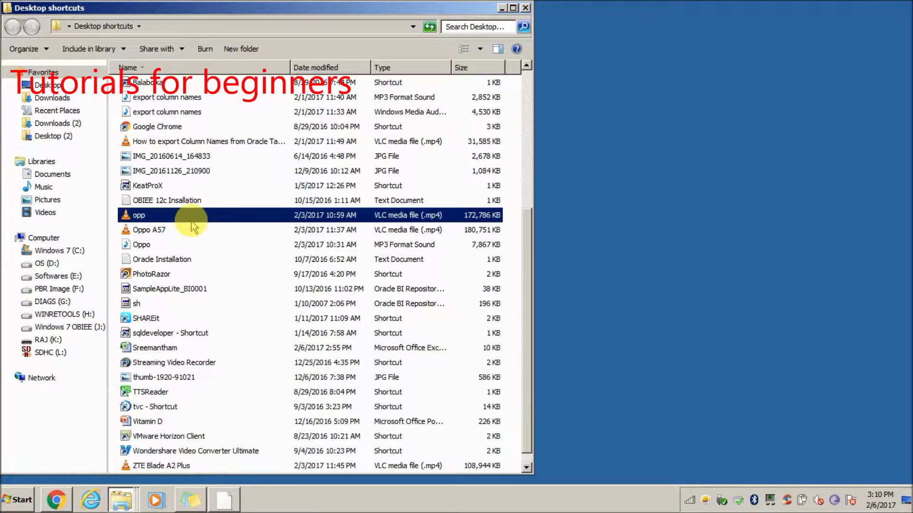
pyautogui.press('Up')
pyautogui.press('Up')
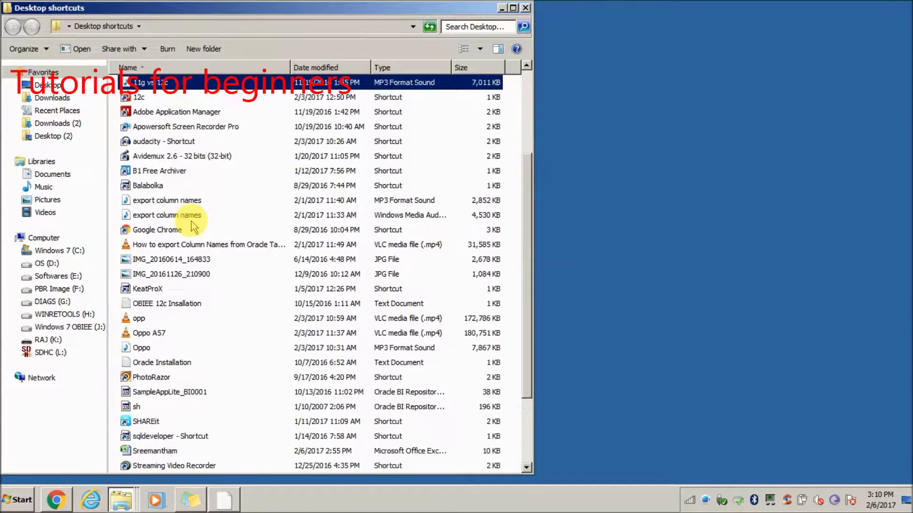
pyautogui.press('Down')
pyautogui.hotkey('ctrl', 'x')
pyautogui.hotkey('alt', 'F4')
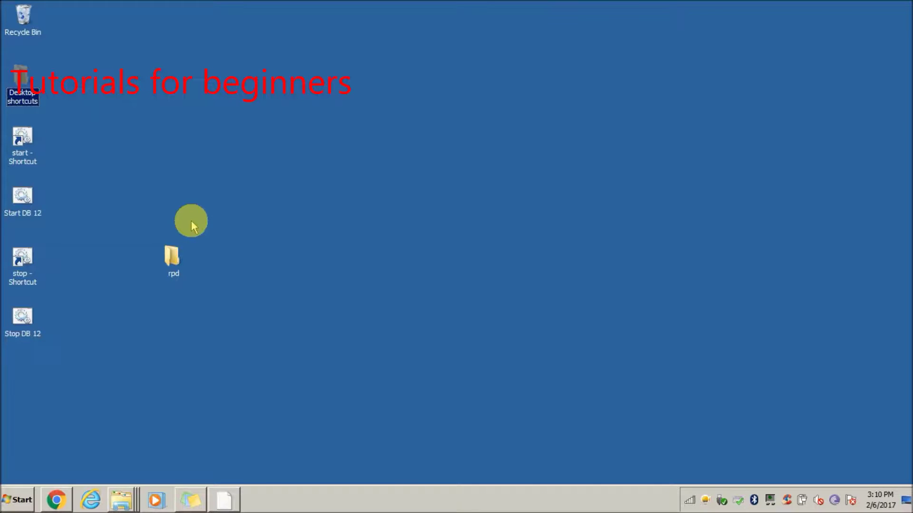
pyautogui.hotkey('ctrl', 'v')
pyautogui.doubleClick(22, 385)
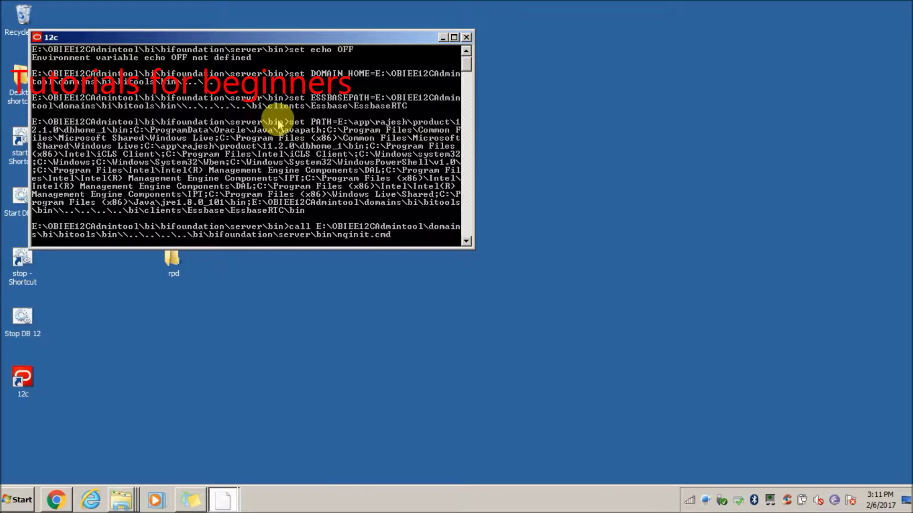
# - Minimize the Administrator download console window from the taskbar
pyautogui.click(221, 501)
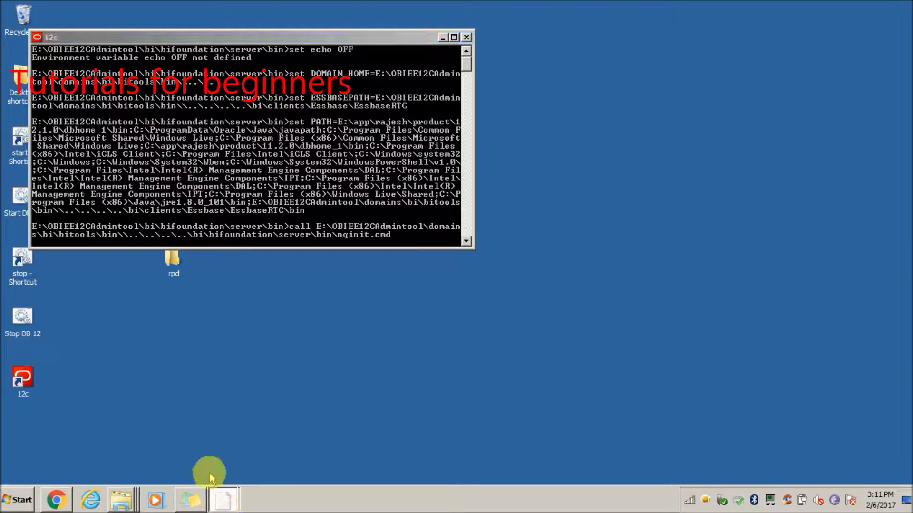
pyautogui.click(230, 503)
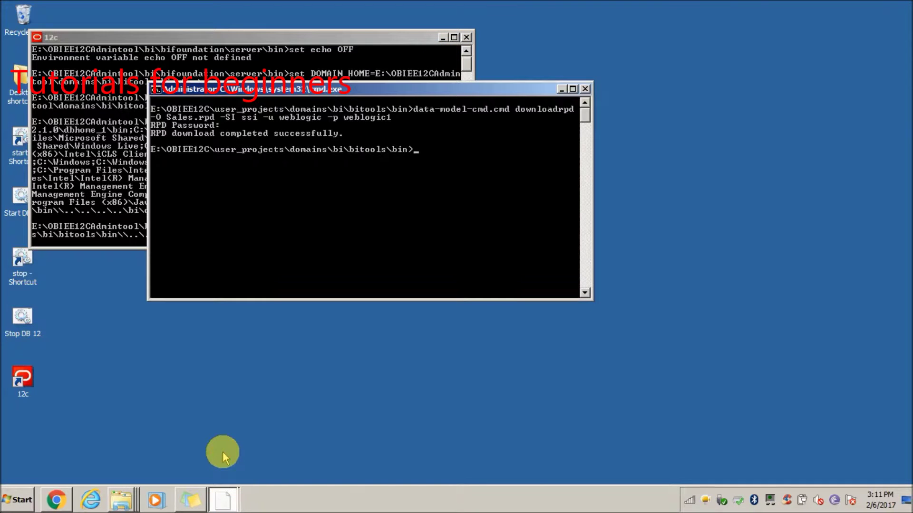
pyautogui.click(562, 88)
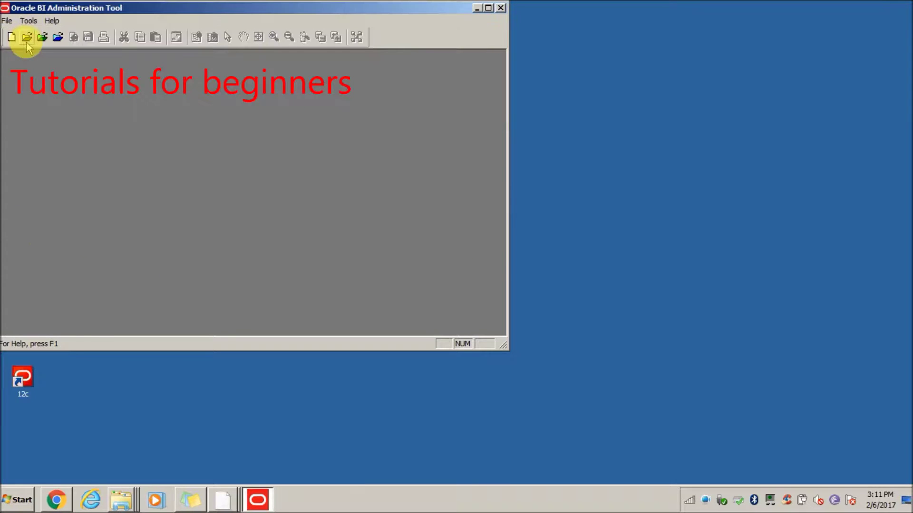
# - Open Sales offline from Desktop\rpd with its repository password and maximize the window
pyautogui.hotkey('ctrl', 'o')
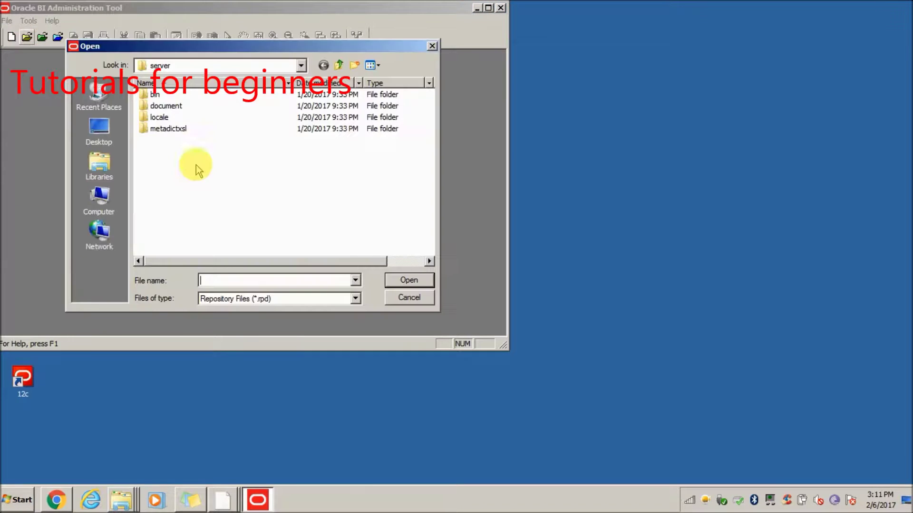
pyautogui.click(99, 133)
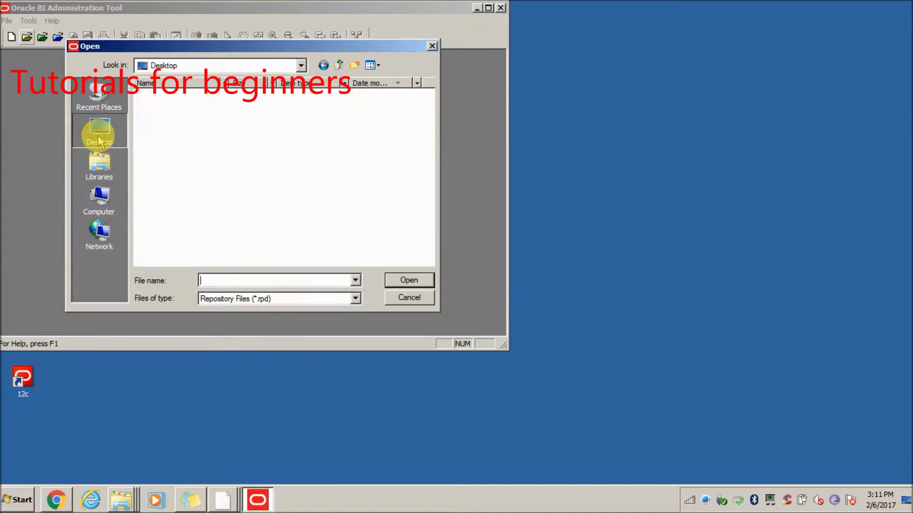
pyautogui.doubleClick(168, 107)
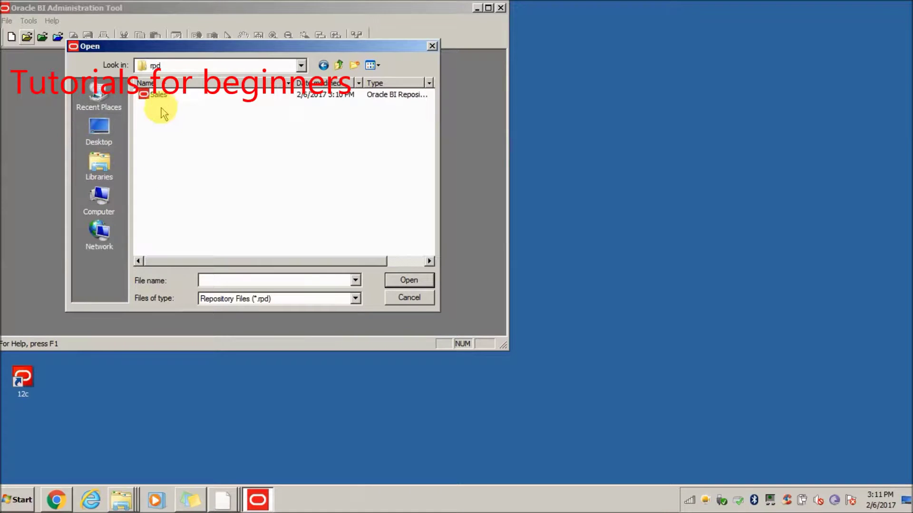
pyautogui.click(171, 100)
pyautogui.doubleClick(171, 102)
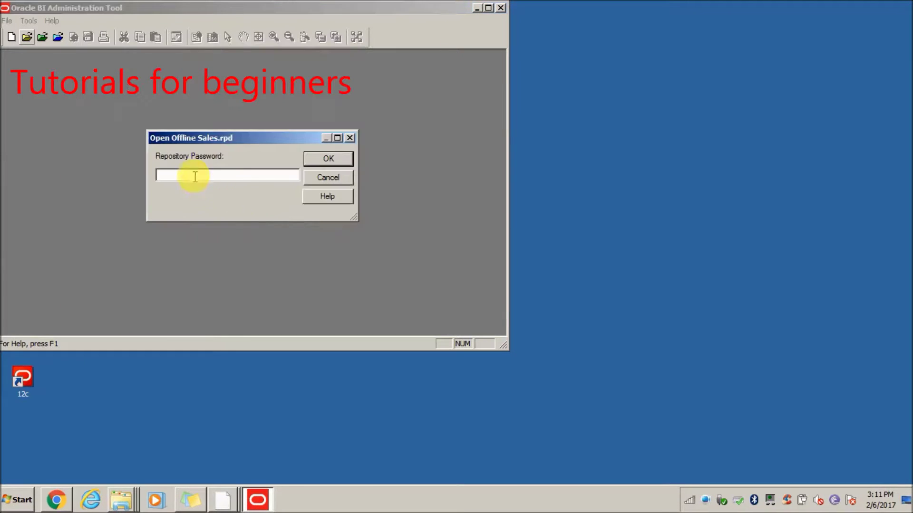
pyautogui.write('•••')
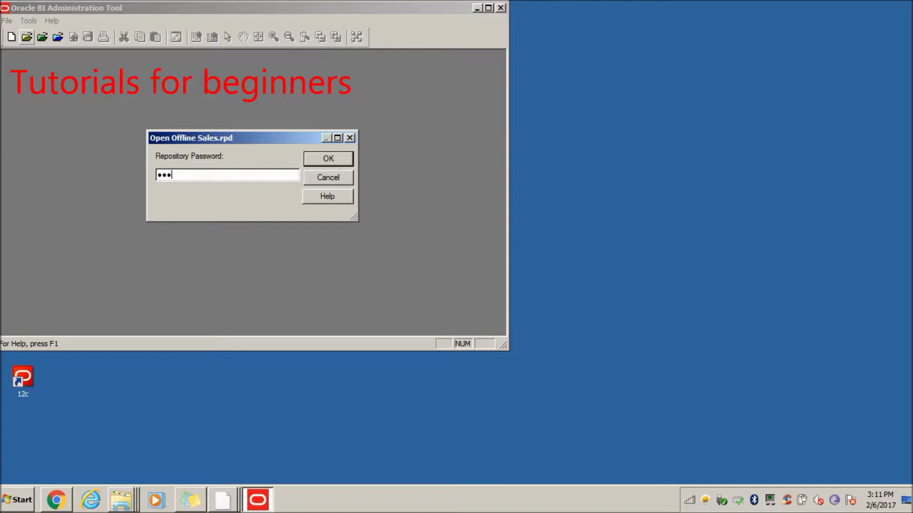
pyautogui.write('•••••')
pyautogui.press('Return')
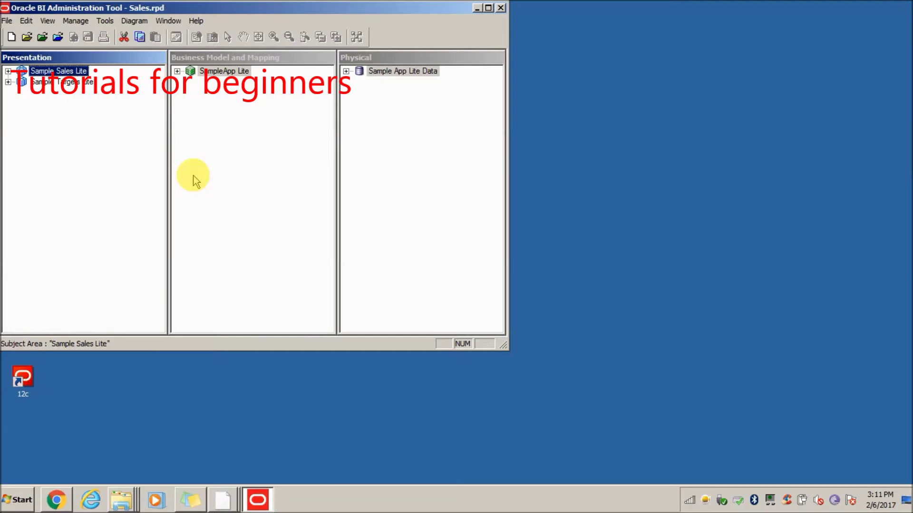
pyautogui.doubleClick(275, 10)
# - Click through the Presentation, Business Model and Physical panes, then restore the cmd window
pyautogui.click(417, 183)
pyautogui.click(729, 198)
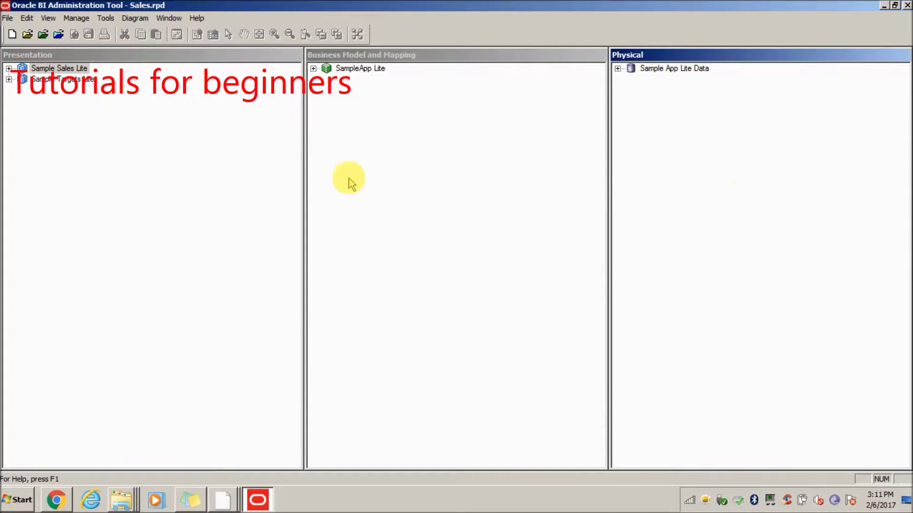
pyautogui.click(130, 195)
pyautogui.click(448, 230)
pyautogui.click(662, 228)
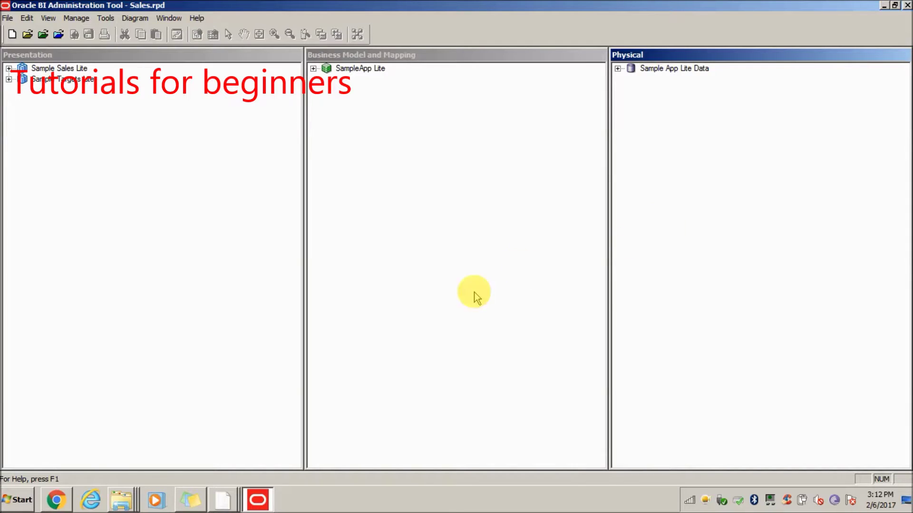
pyautogui.click(225, 499)
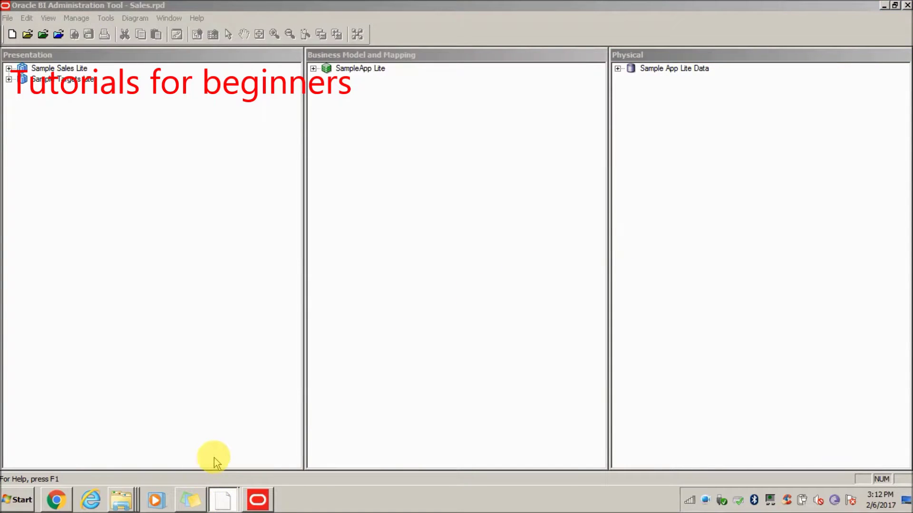